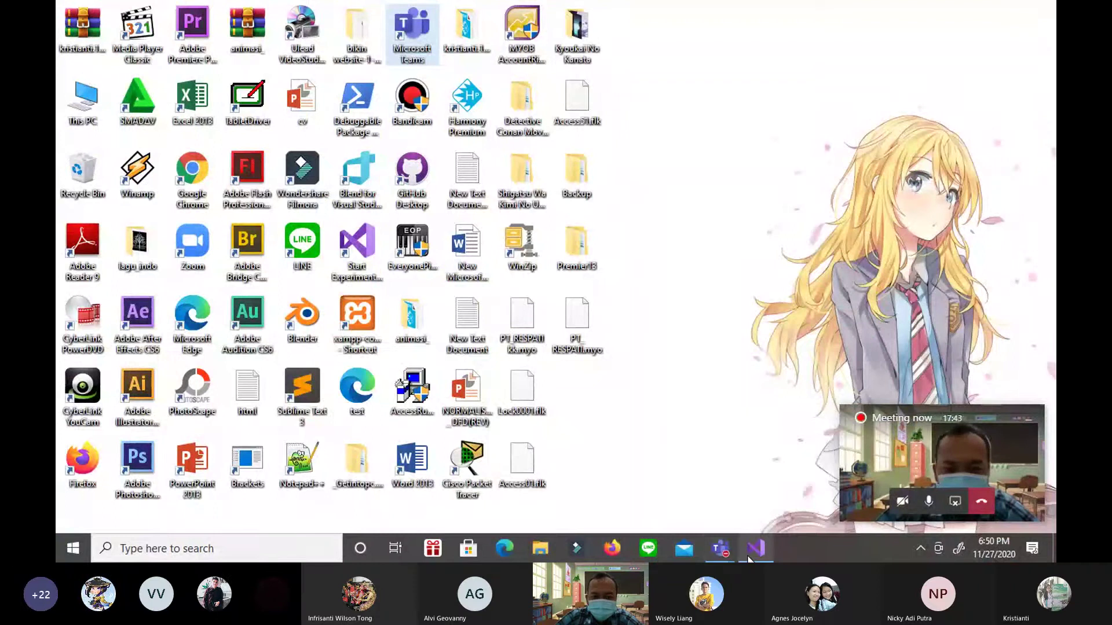
Switch to Visual Studio and run the utopia project to bring up its login form
mouse_move(749, 560)
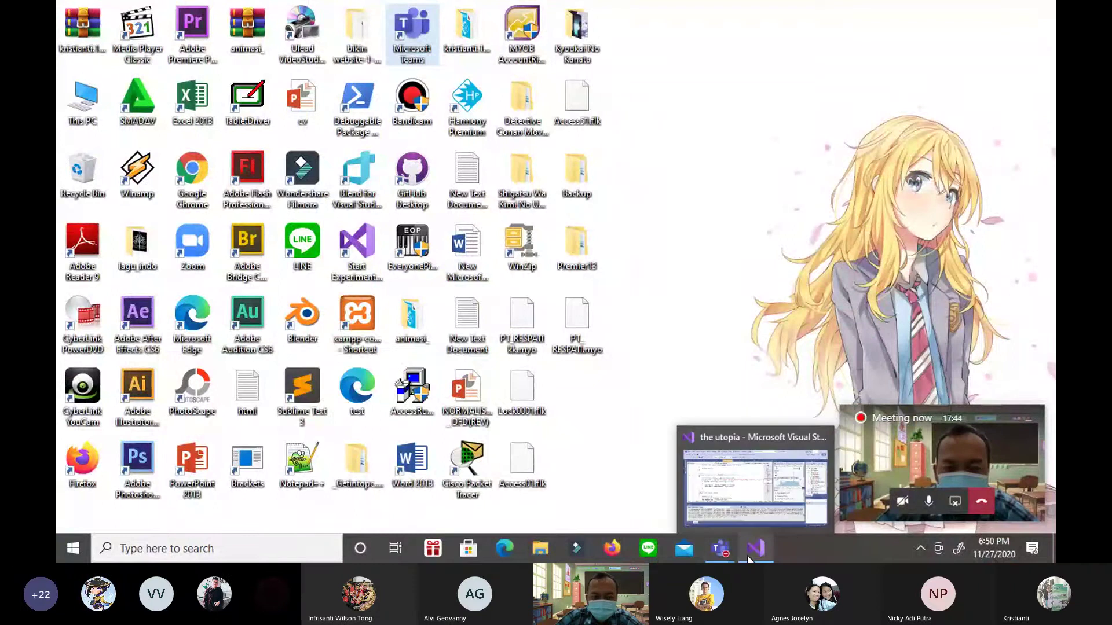
click(748, 499)
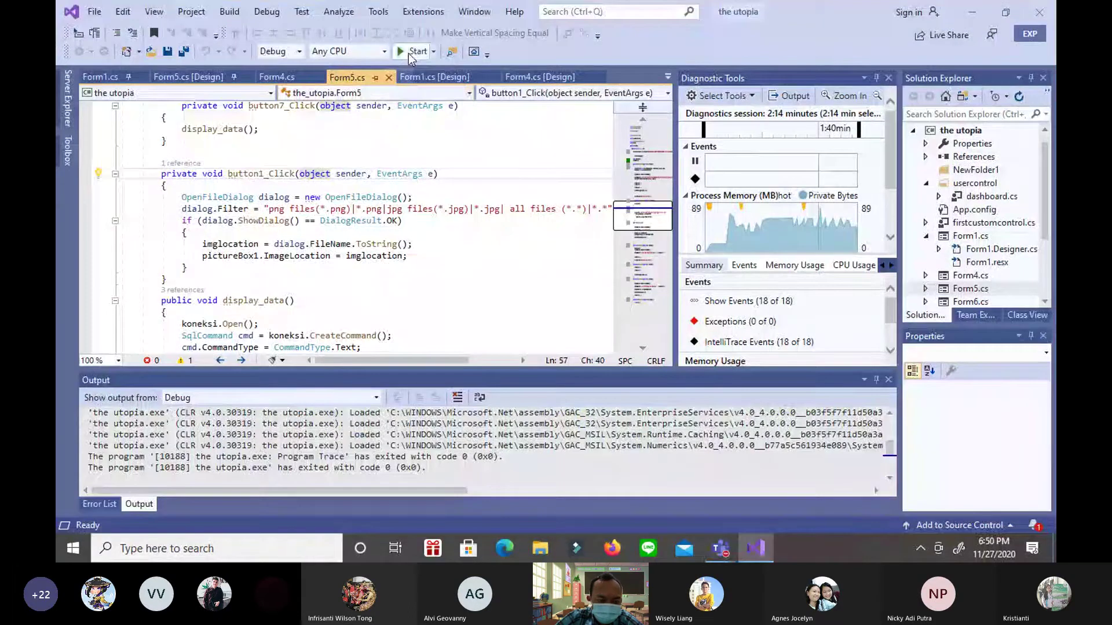
click(409, 53)
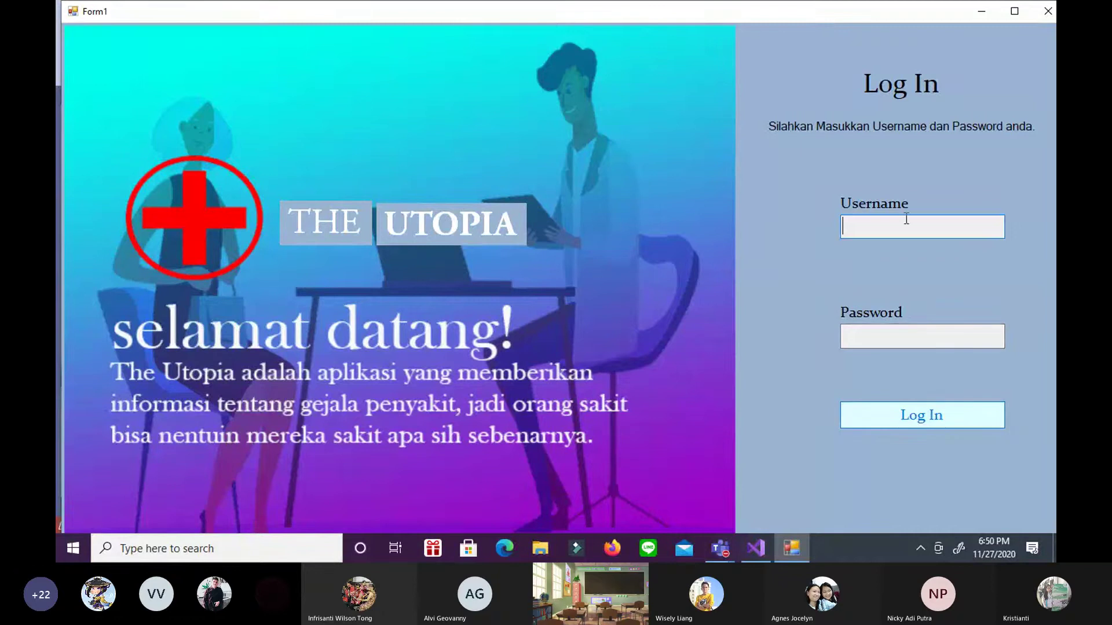
Log in with the username and password, then go through Info to the Obat sales page
text(user)
click(896, 333)
text(123)
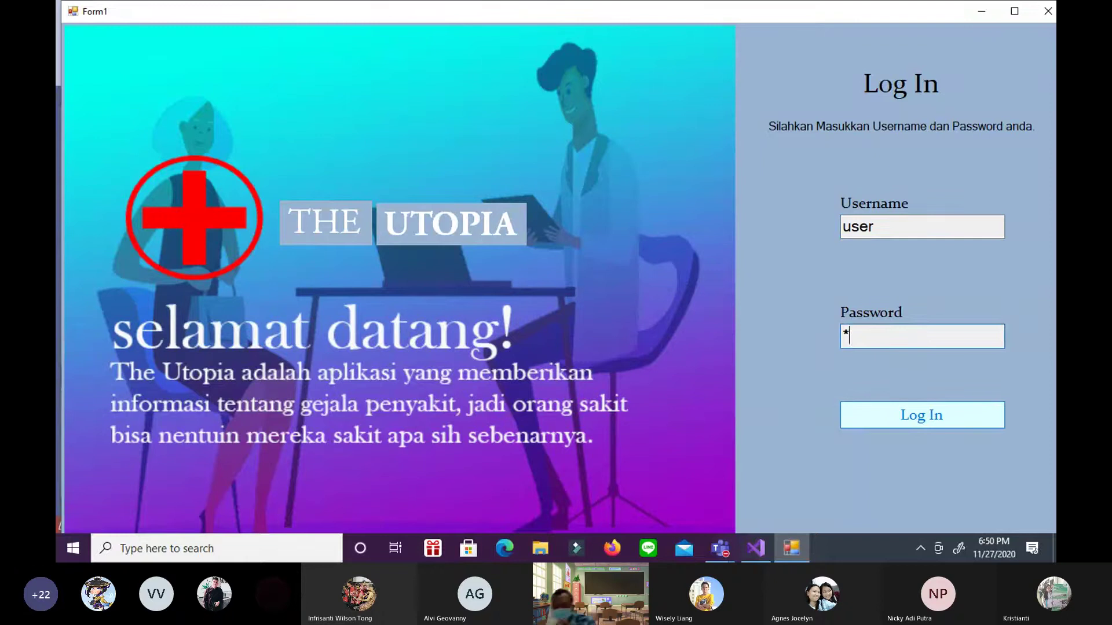
text(4)
click(906, 416)
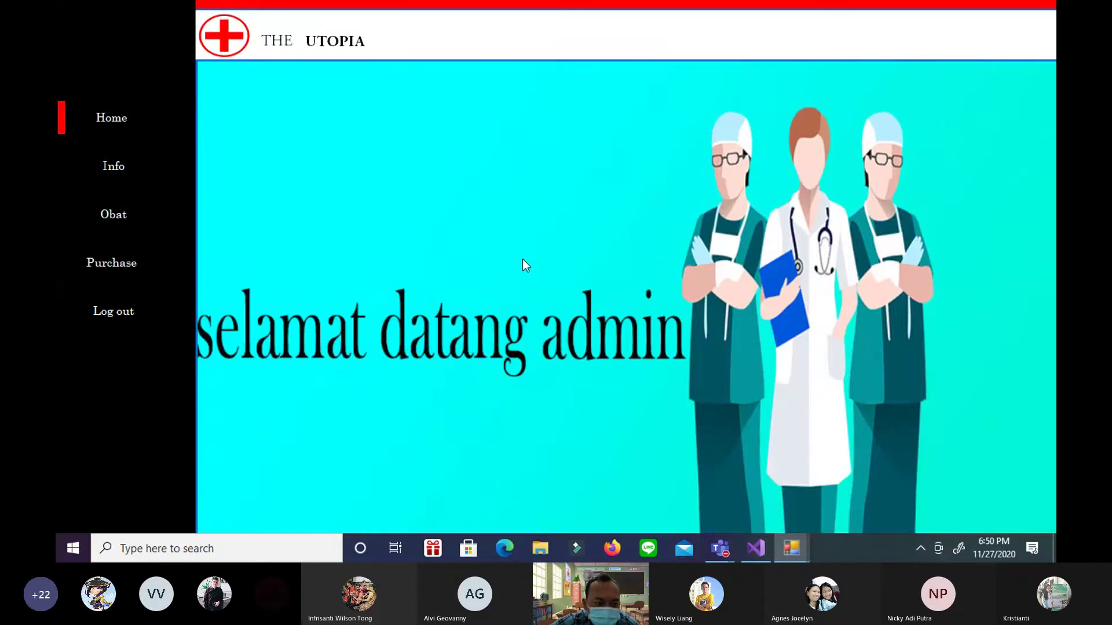
click(111, 165)
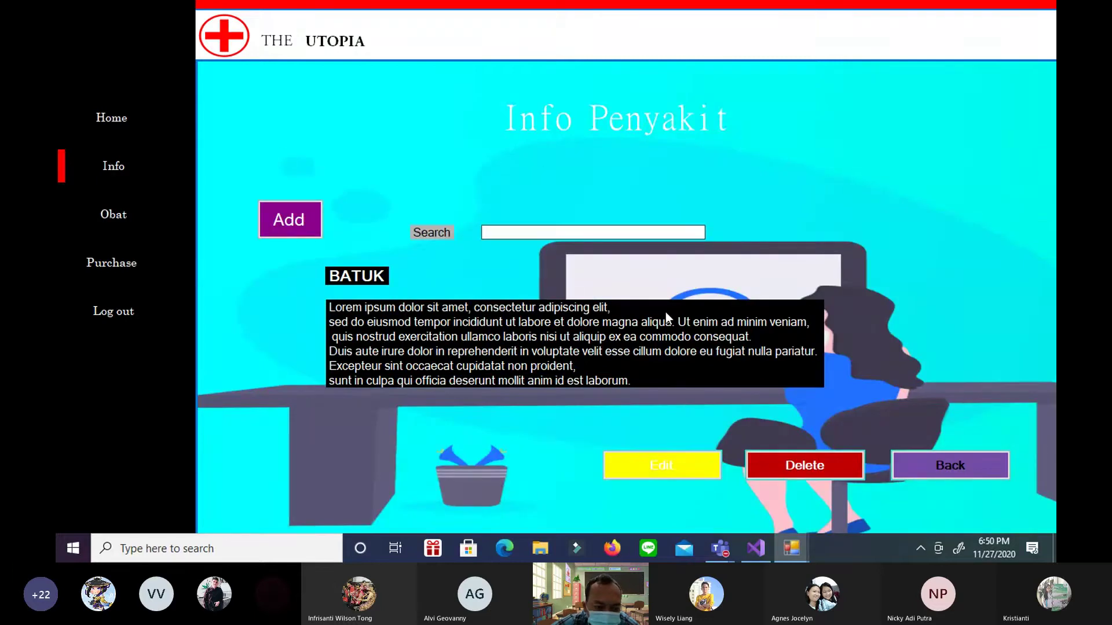
click(138, 218)
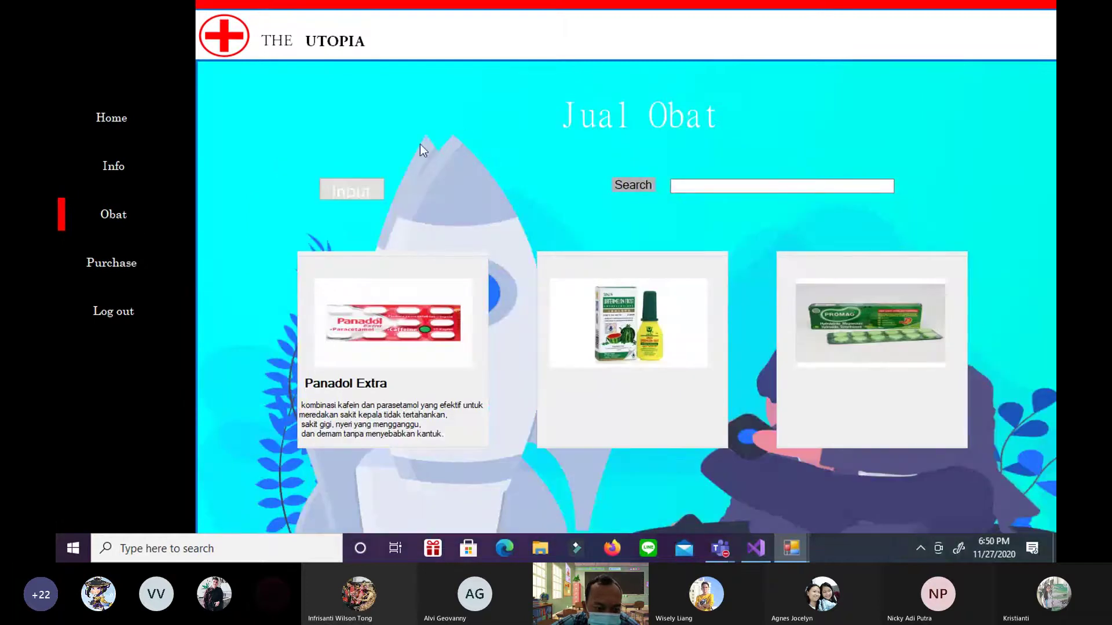
Enter a new medicine with code 1, name panadol, price 1000 and a short description, then browse for its image
click(351, 189)
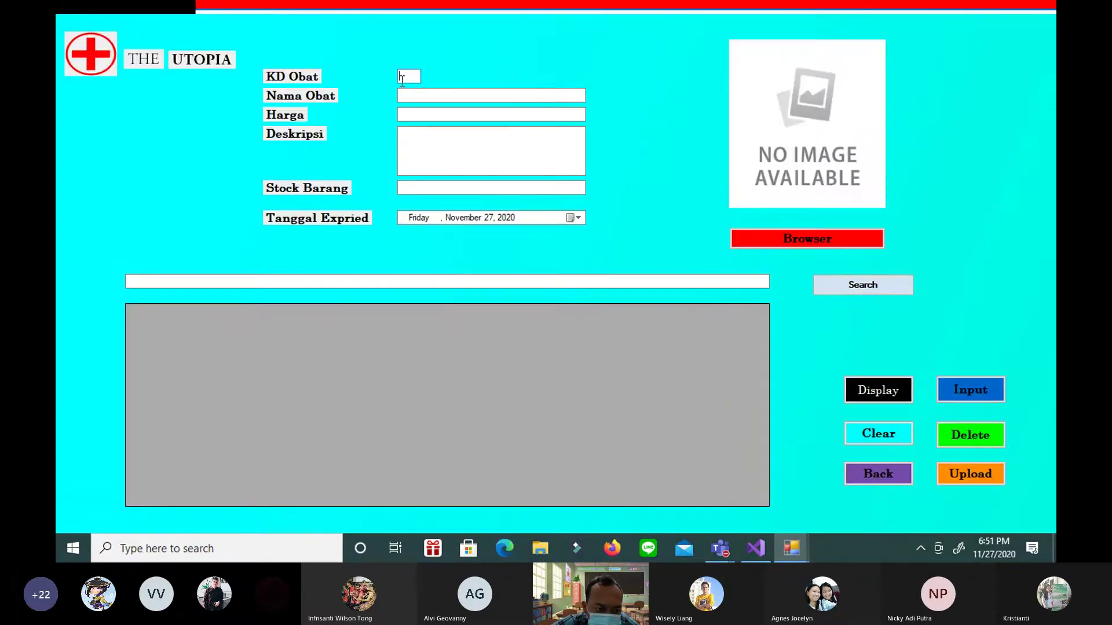
text(1)
click(406, 94)
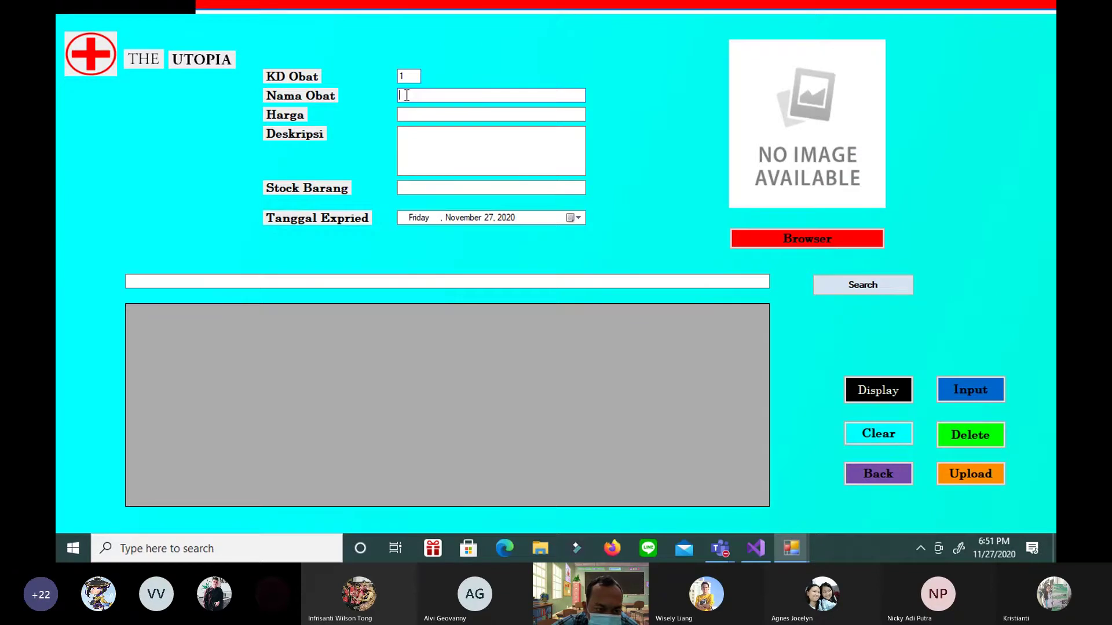
text(panadol)
click(407, 114)
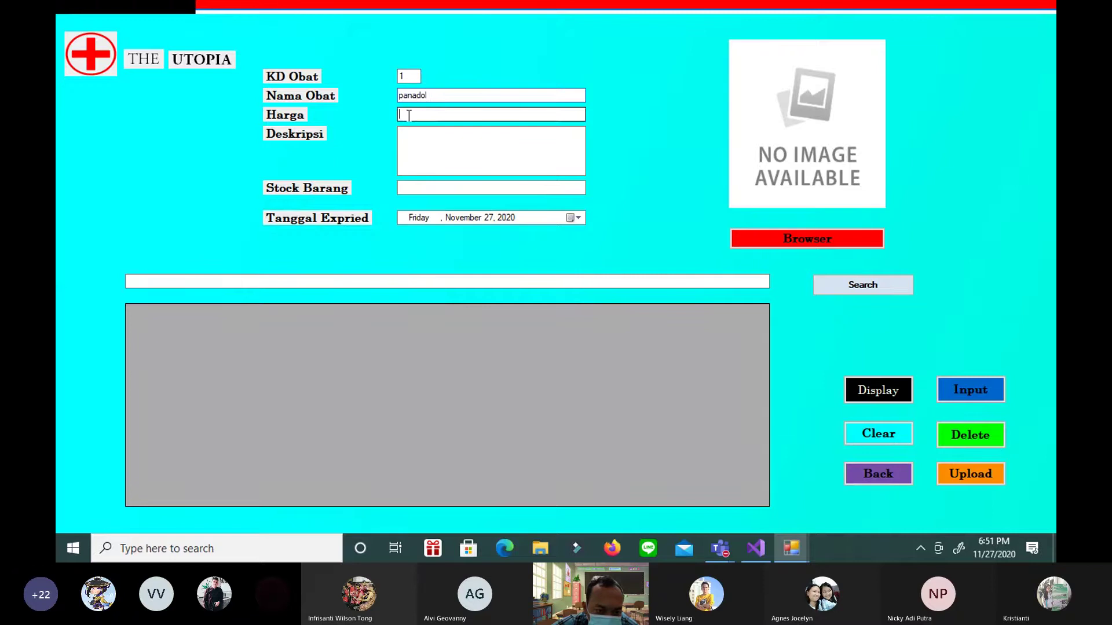
text(1000)
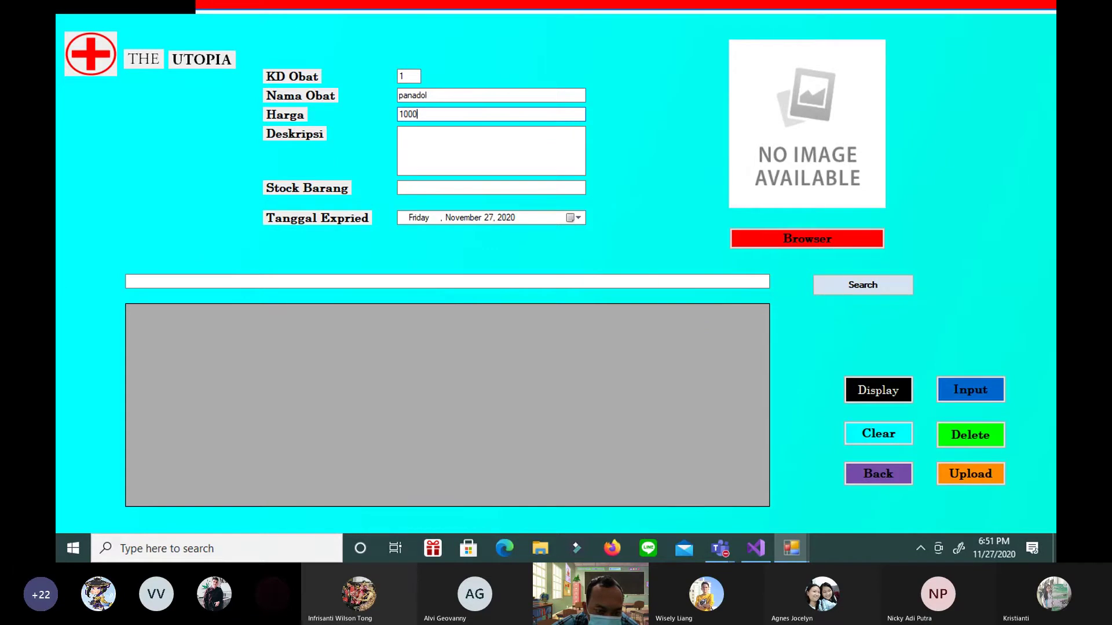
click(410, 137)
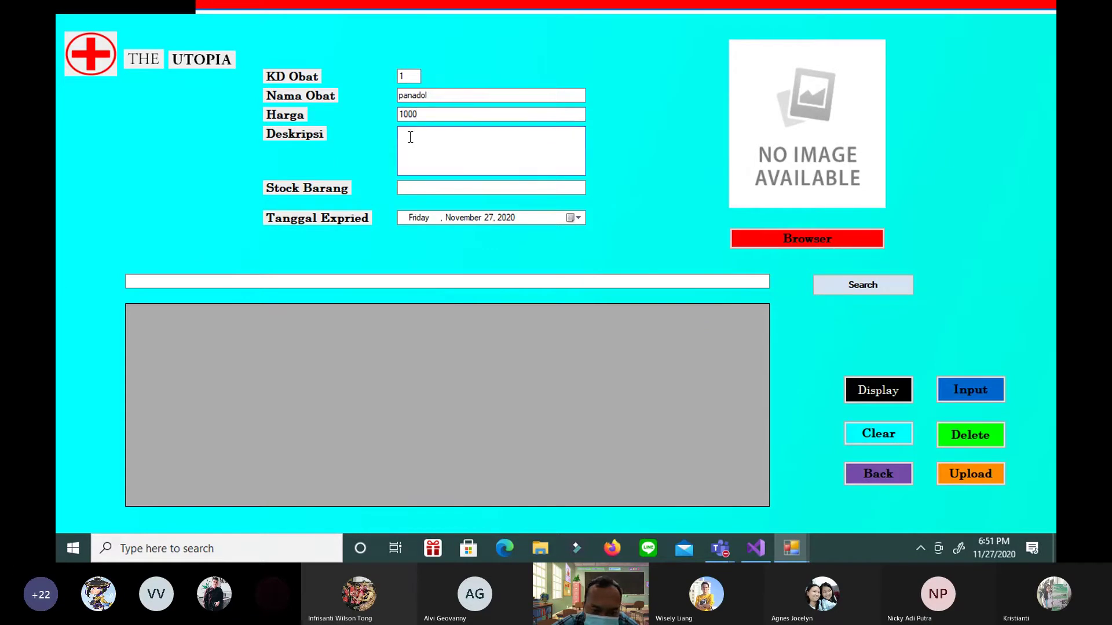
text(pana)
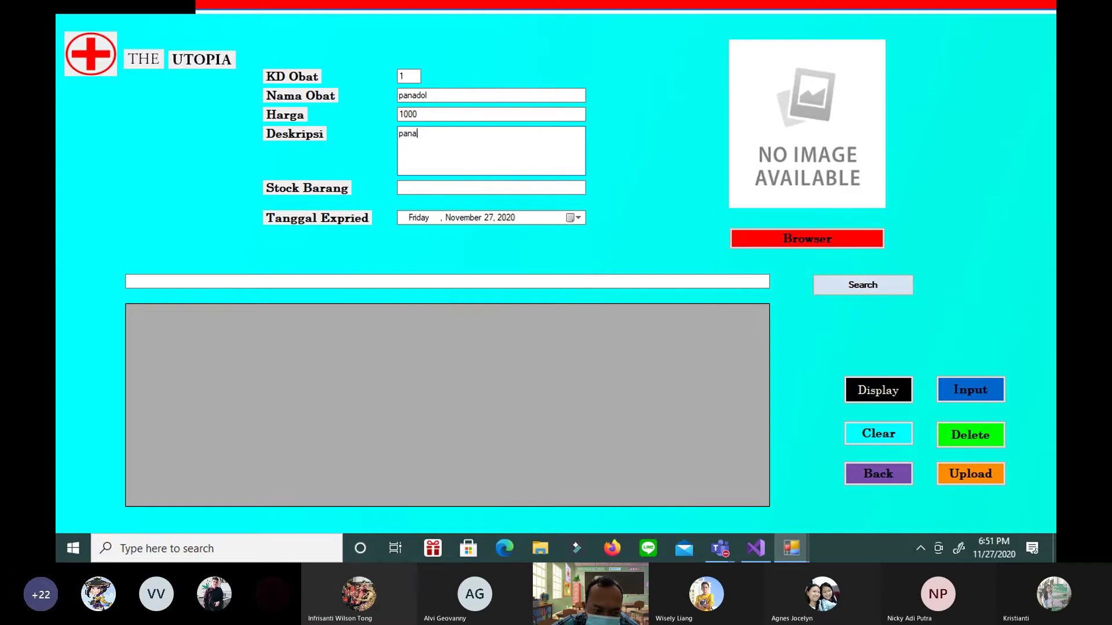
text(do;)
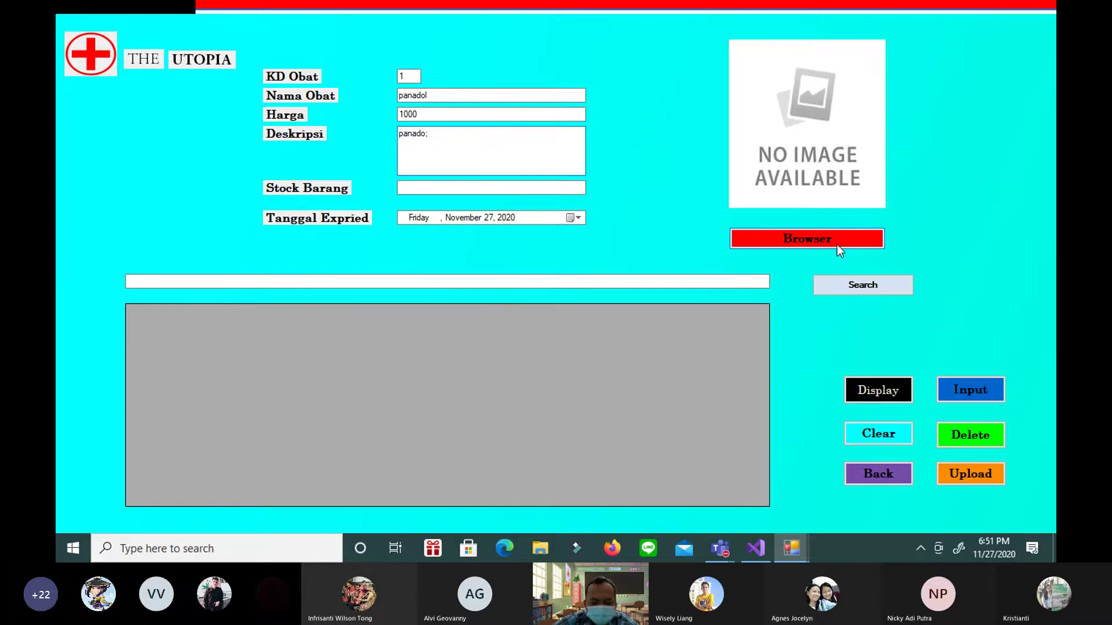
click(815, 244)
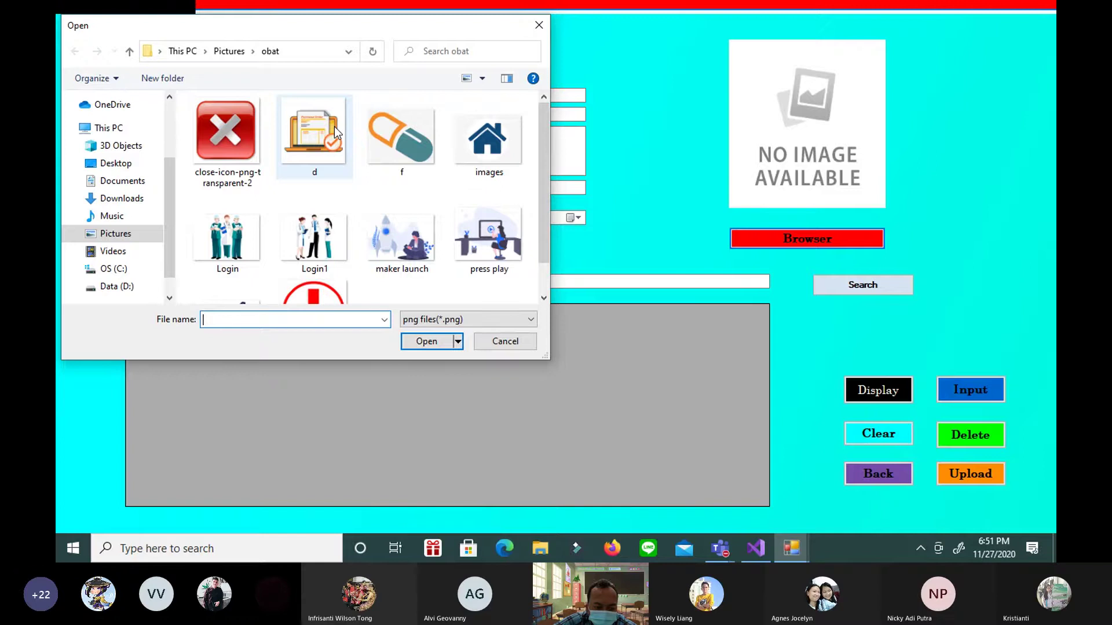
Pick the medicine picture, set stock to 1, and insert the panadol record, confirming the success message
double_click(335, 126)
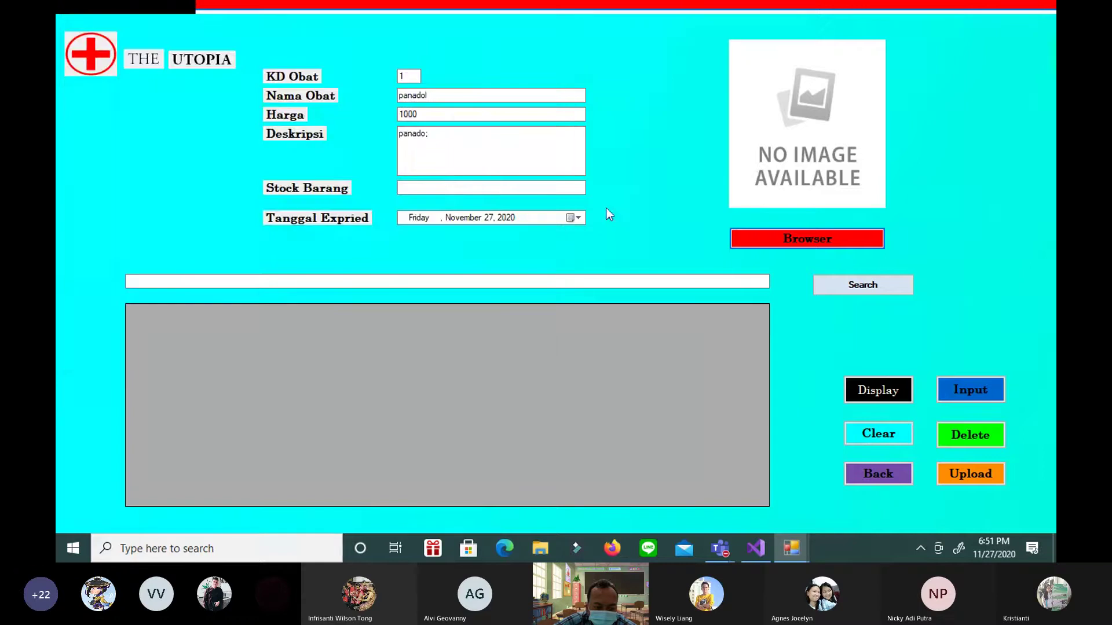
click(443, 190)
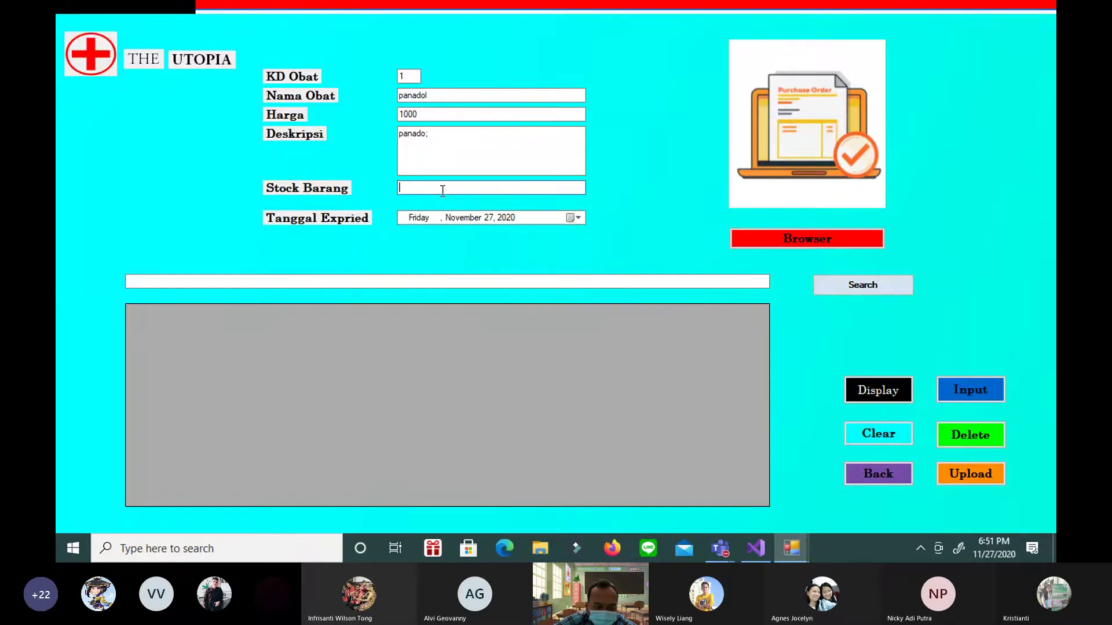
text(1)
click(896, 395)
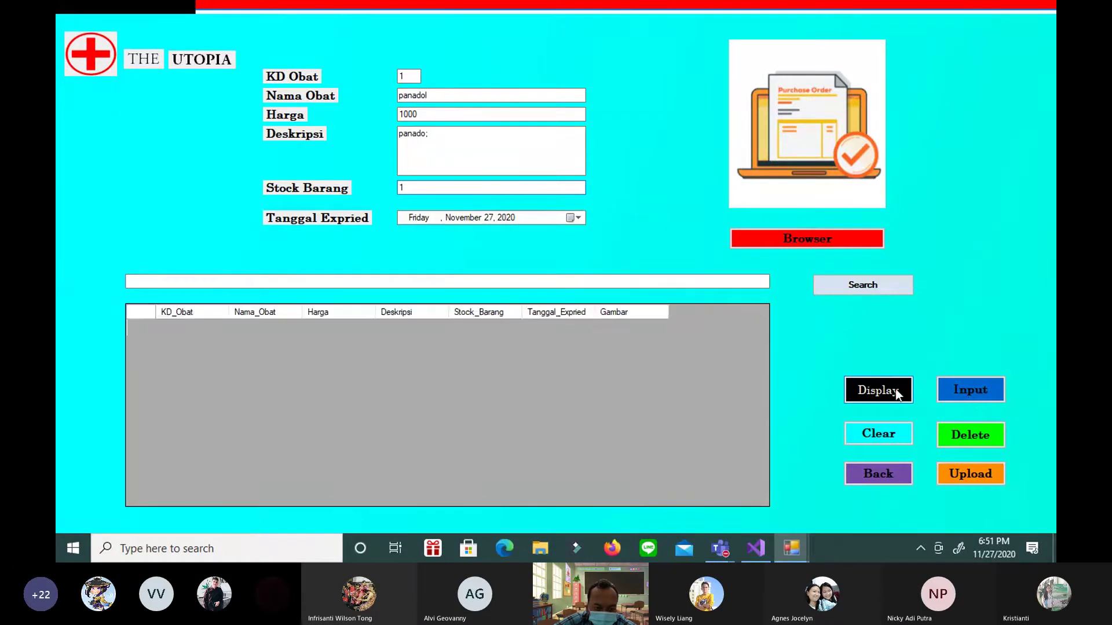
click(950, 394)
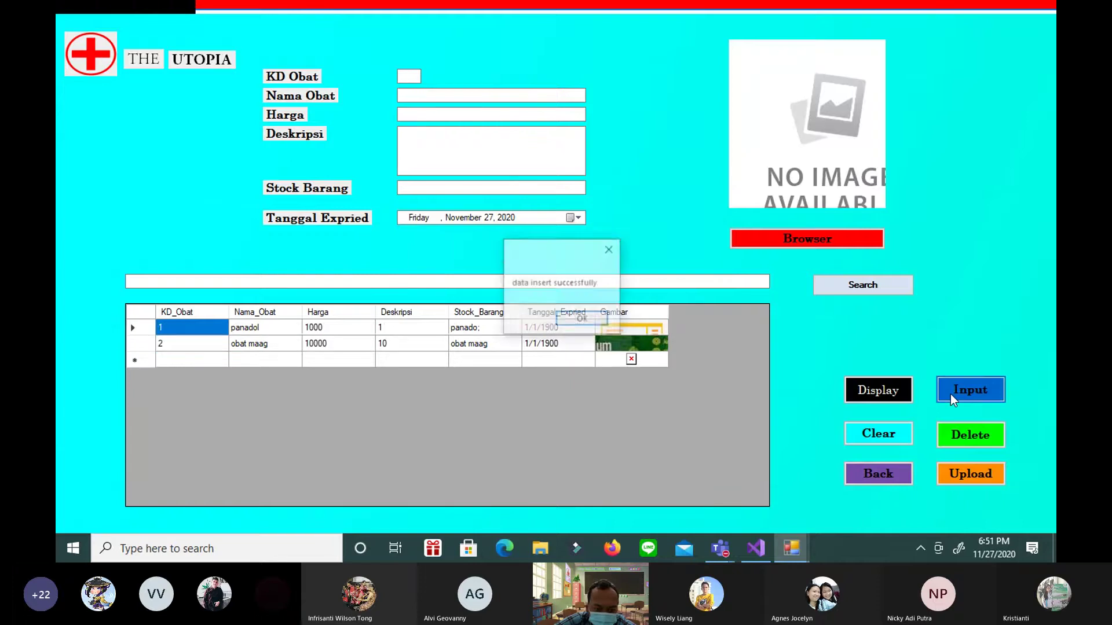
click(581, 320)
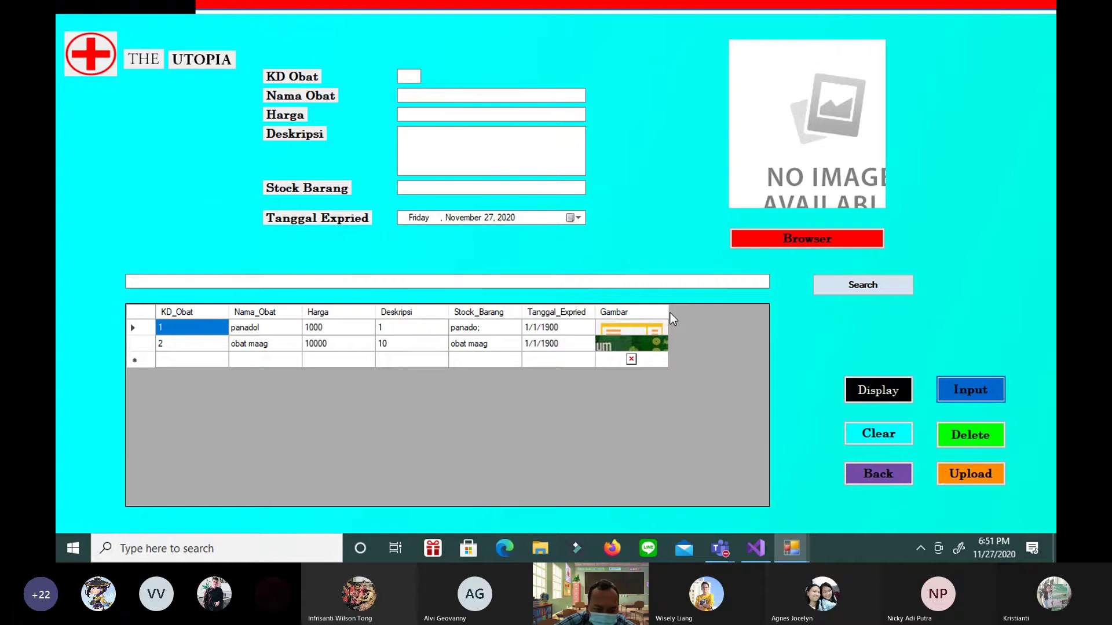
Enlarge the Gambar column and first row, then delete the obat maag record with code 2
drag(669, 312, 769, 313)
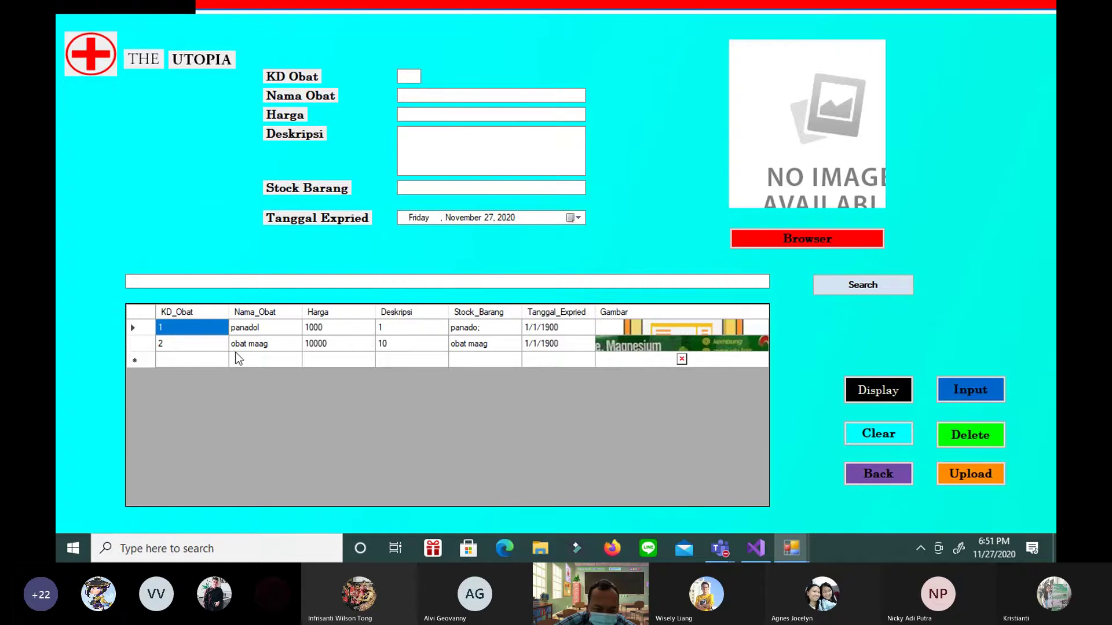
drag(149, 336, 149, 375)
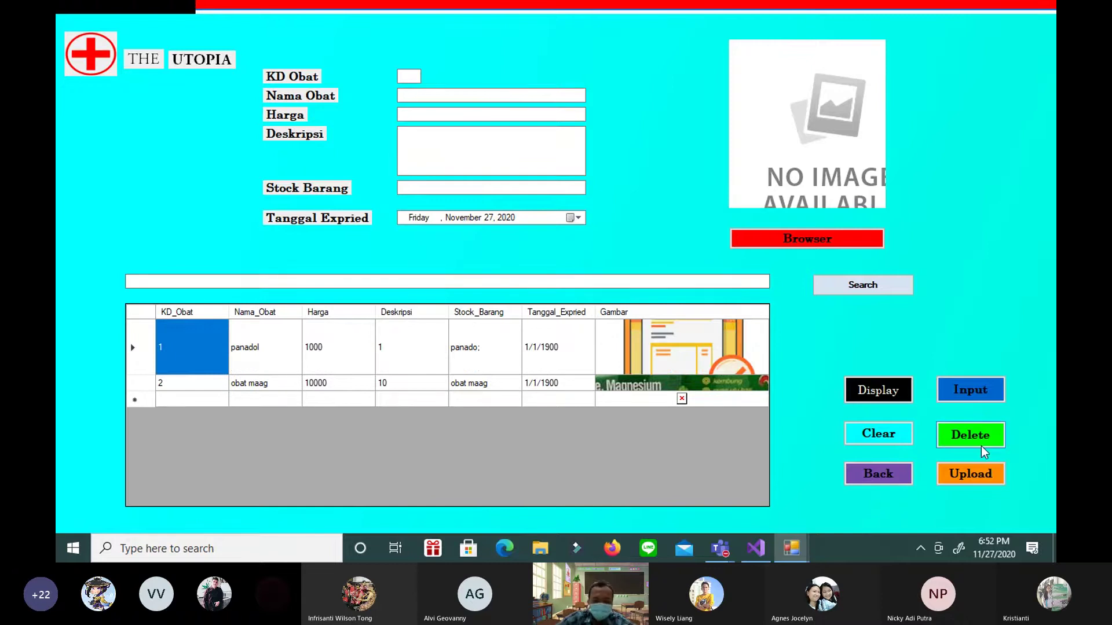
click(403, 77)
text(2)
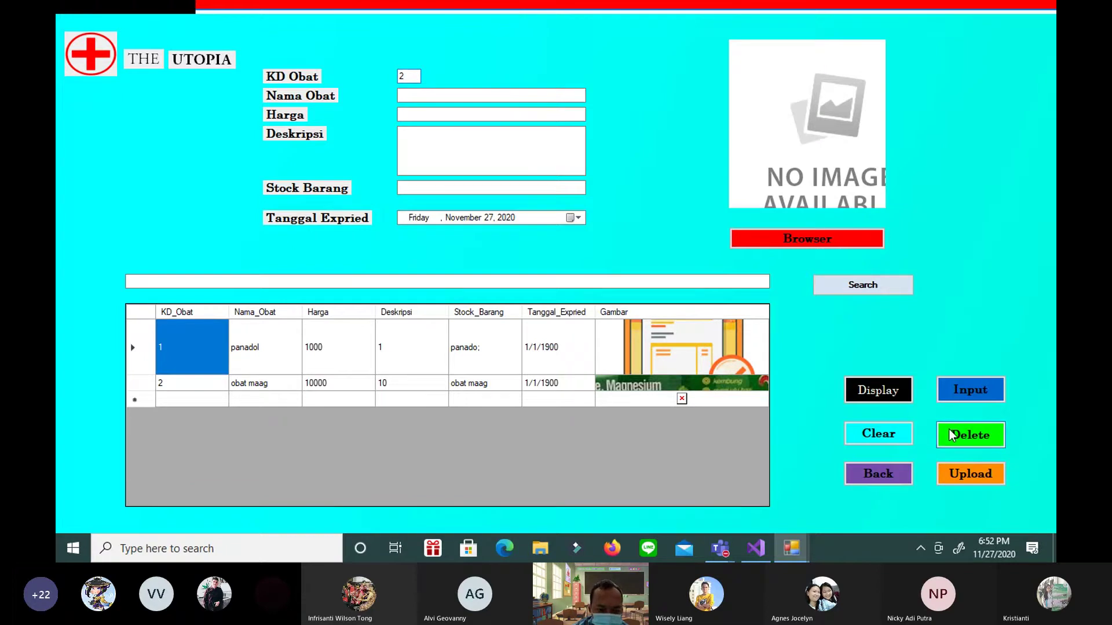
click(952, 436)
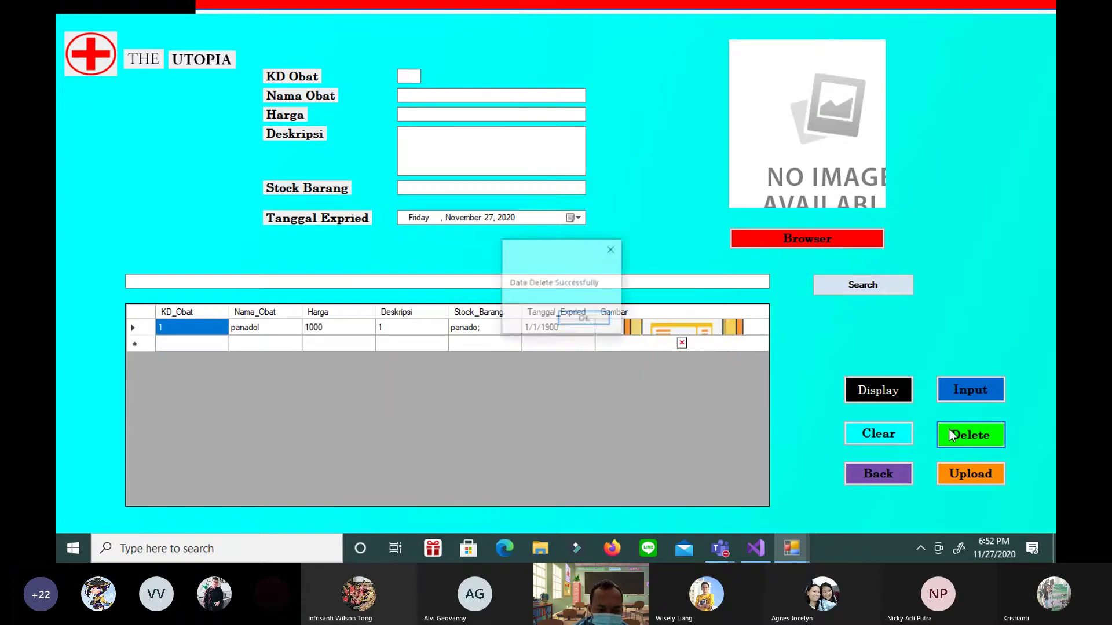
click(584, 319)
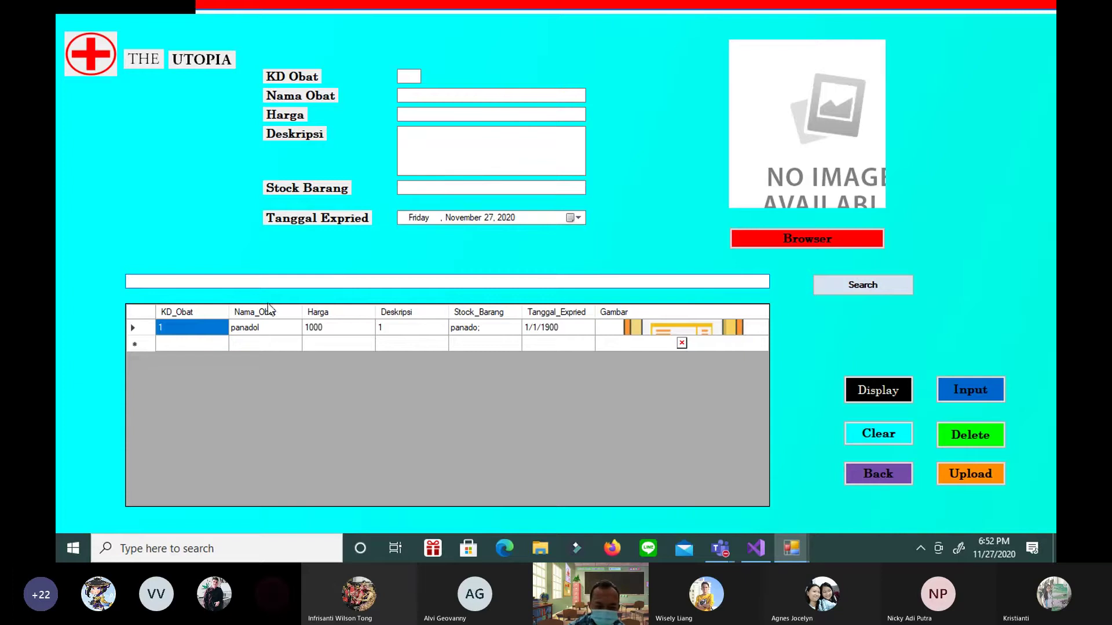
Clear the search box and insert a test record with code 2 and name 'jhhjaja'
click(218, 282)
key(BackSpace)
key(BackSpace)
key(BackSpace)
key(BackSpace)
key(BackSpace)
key(BackSpace)
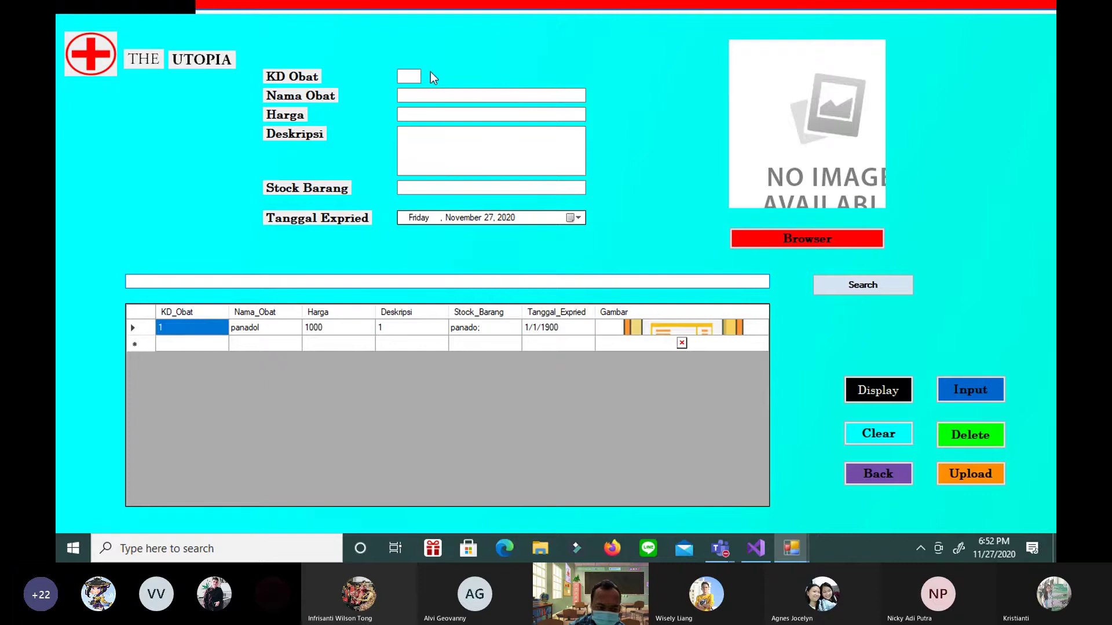
click(419, 74)
text(2)
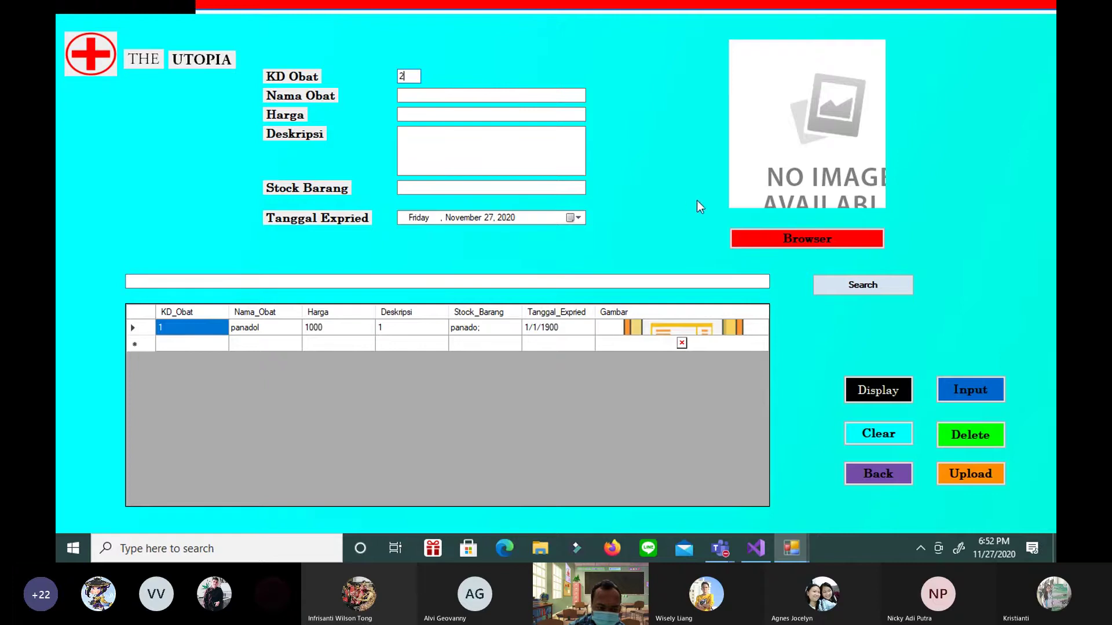
click(421, 96)
text(jhh)
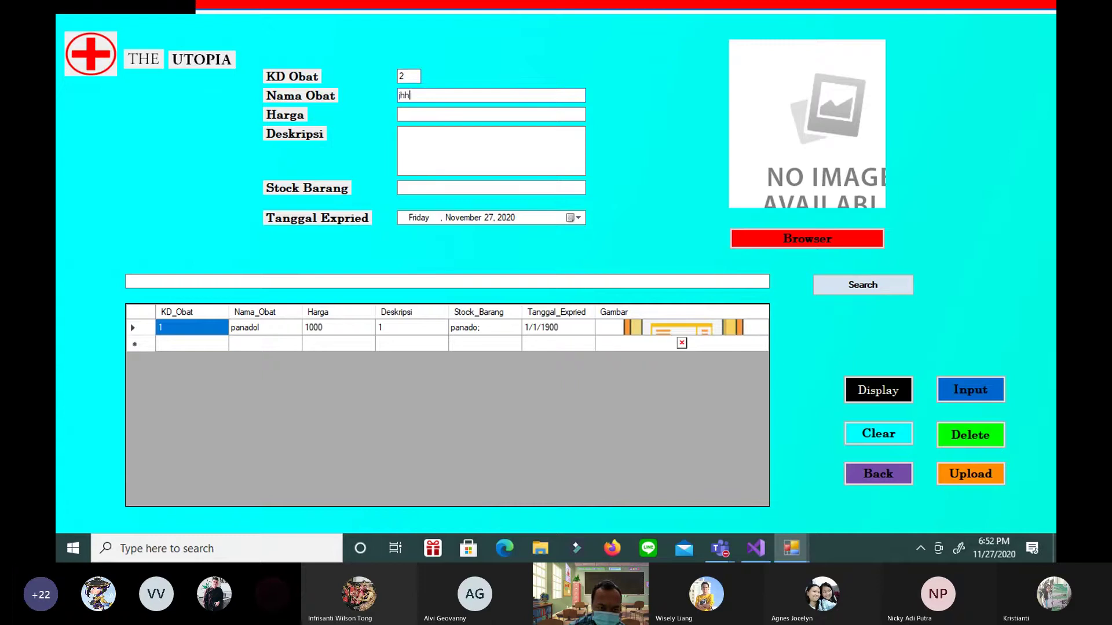
text(jaja)
click(983, 390)
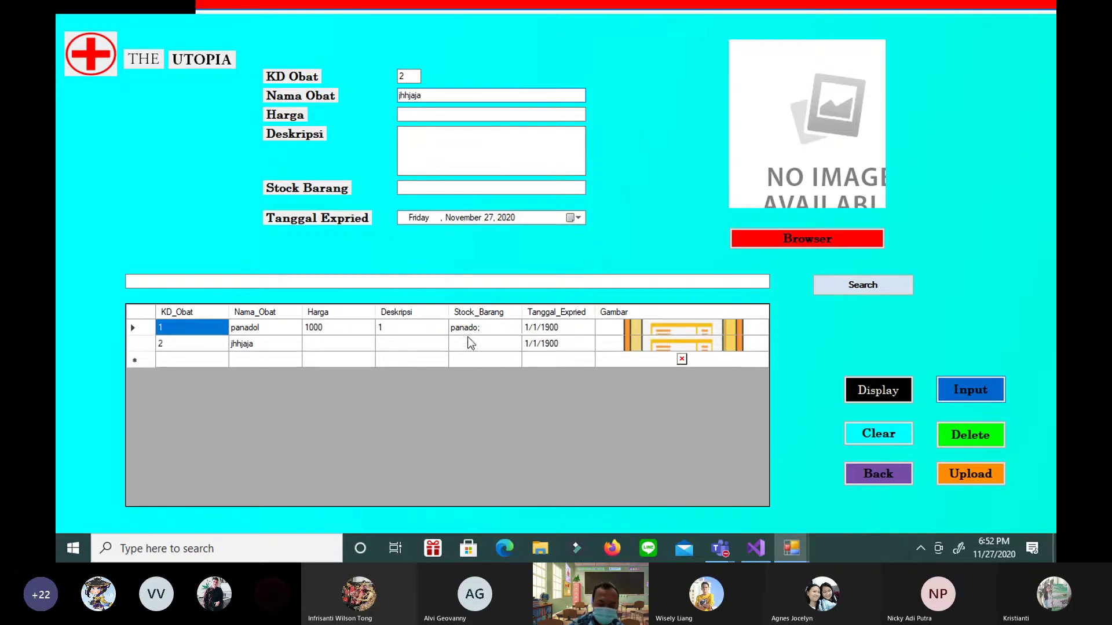
click(590, 320)
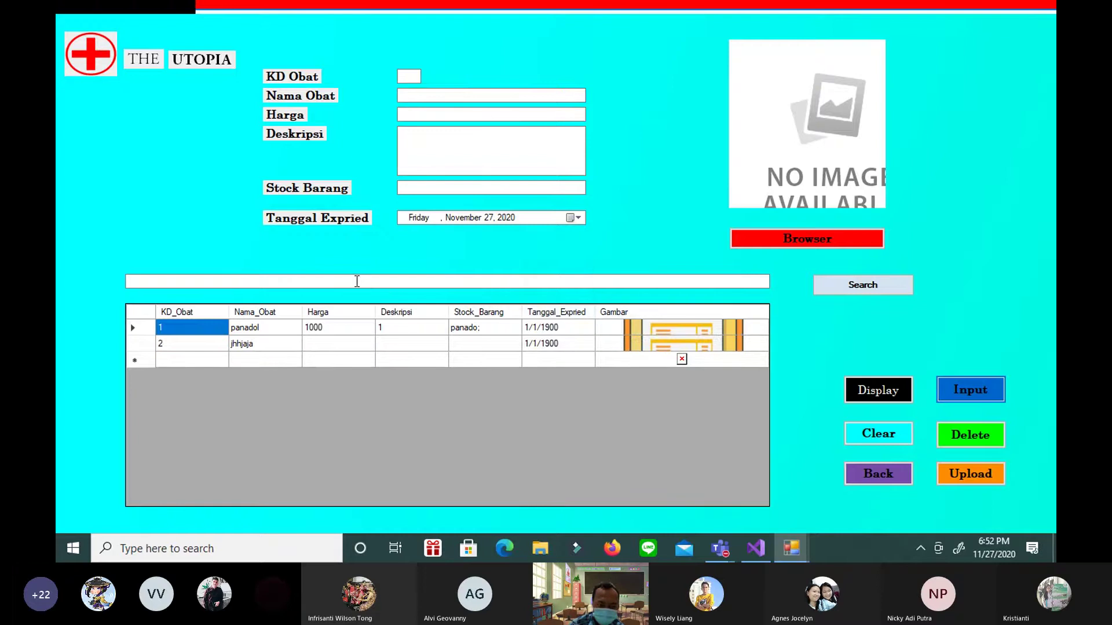
Search for 'panadol' to filter the grid to that record
click(357, 282)
text(pa)
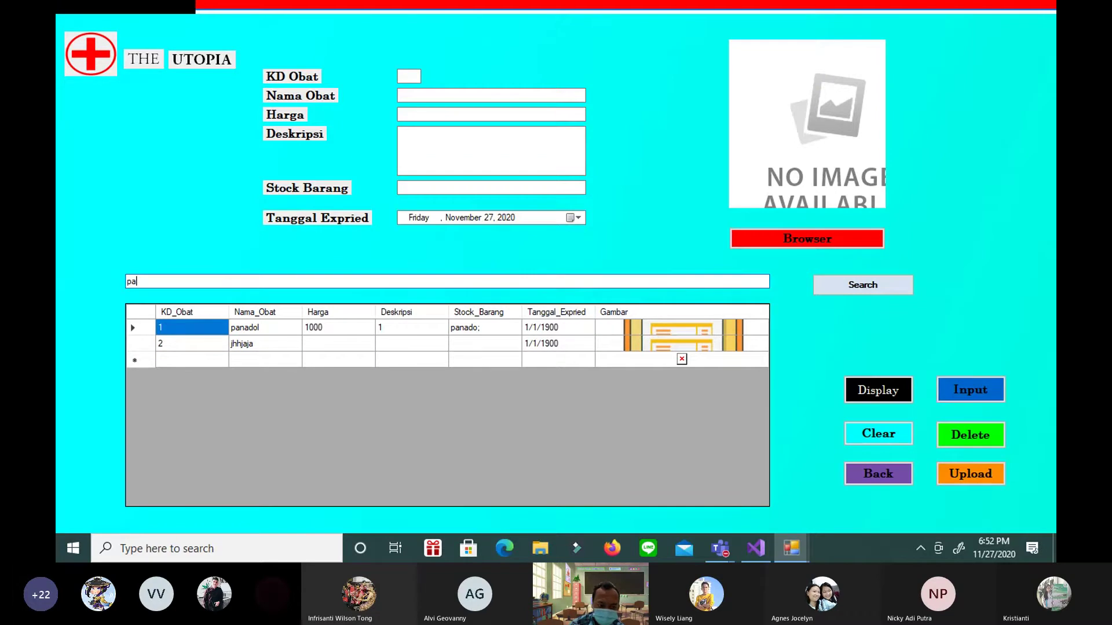
text(nadol)
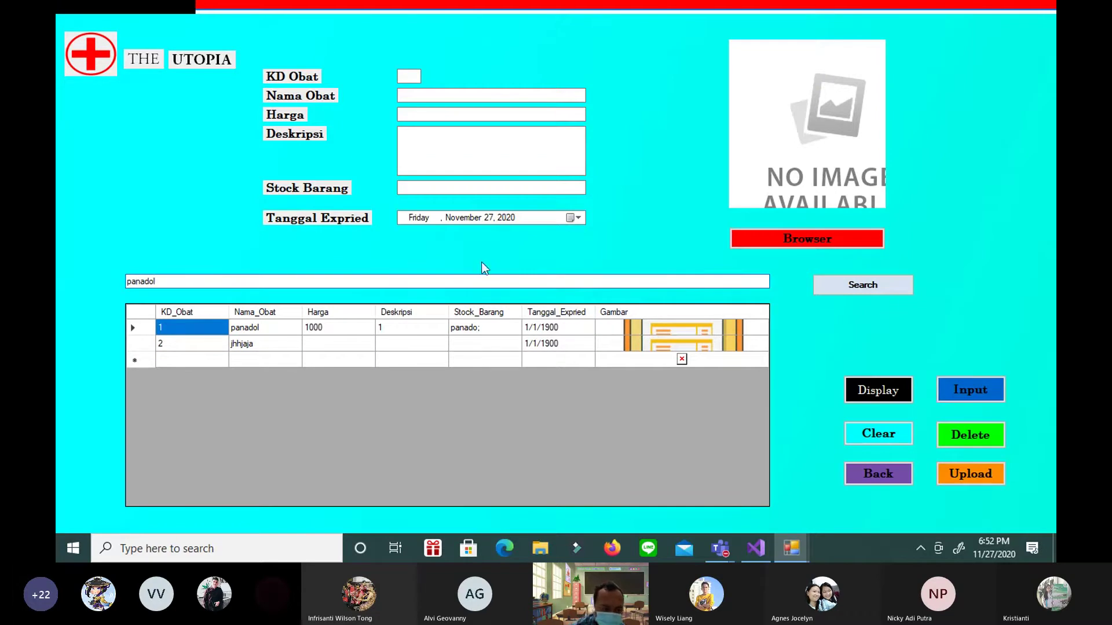
click(865, 285)
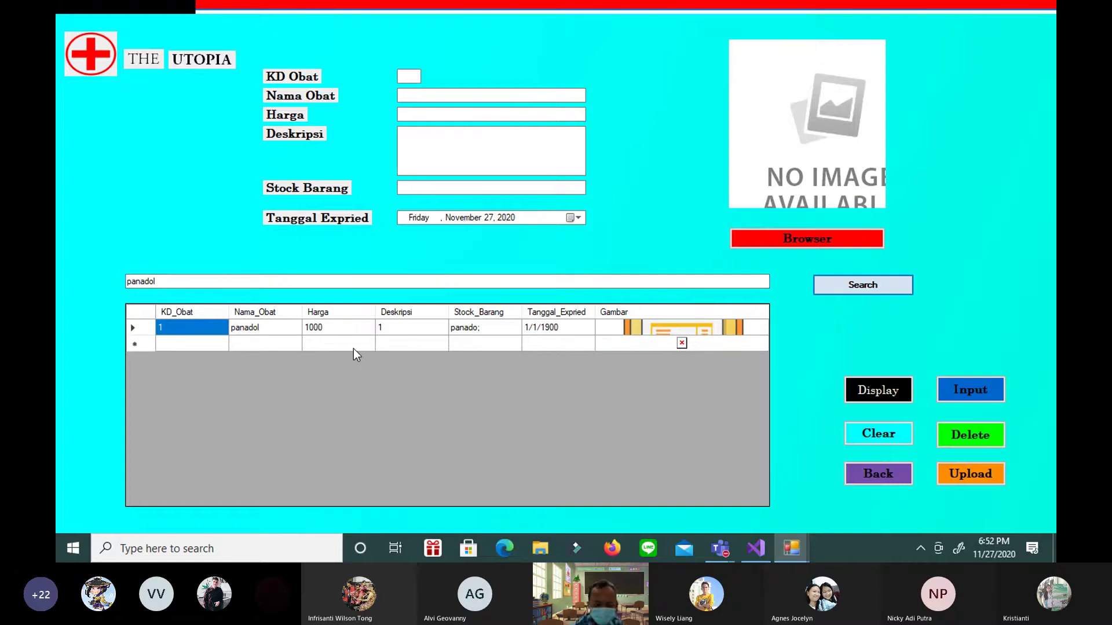
Return to Jual Obat, open the Sales form from the Purchase page, then switch to the Teams meeting
click(897, 475)
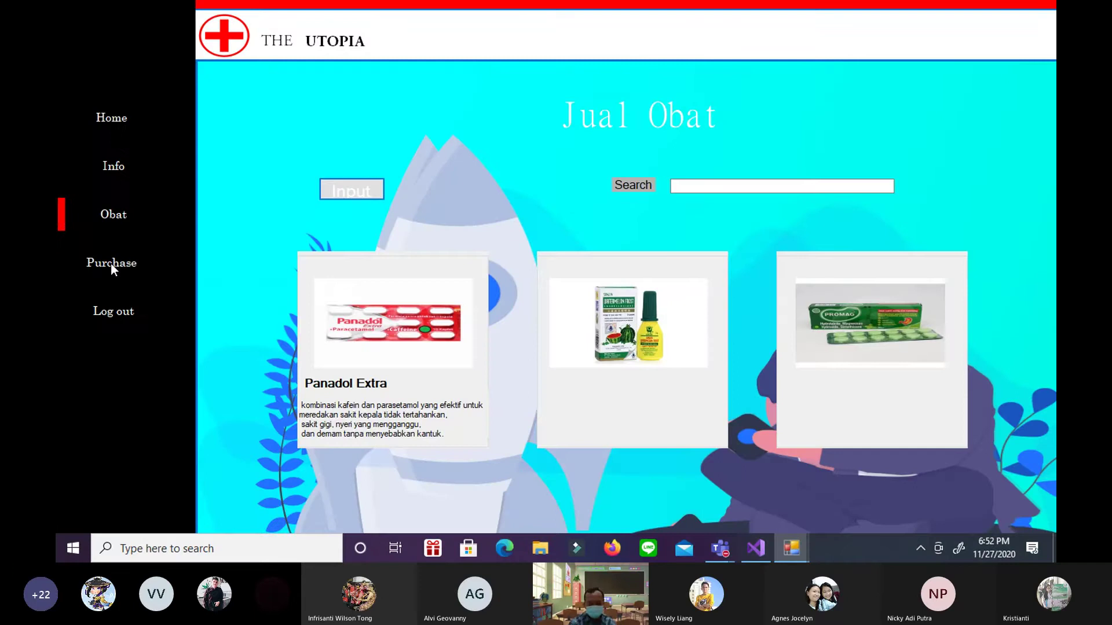
click(112, 265)
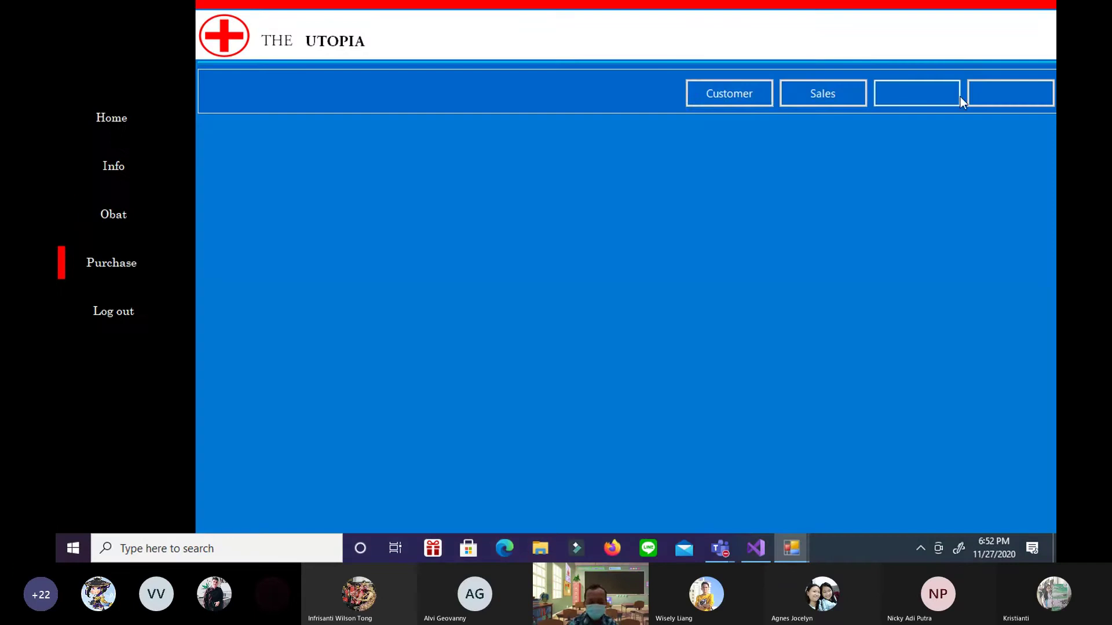
click(834, 96)
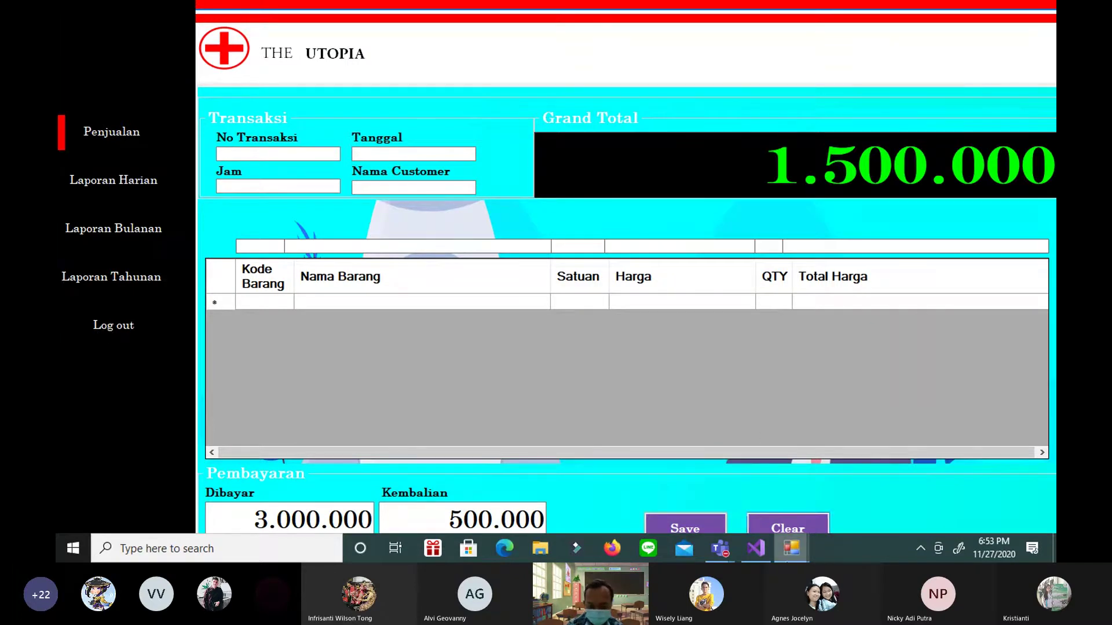
mouse_move(755, 559)
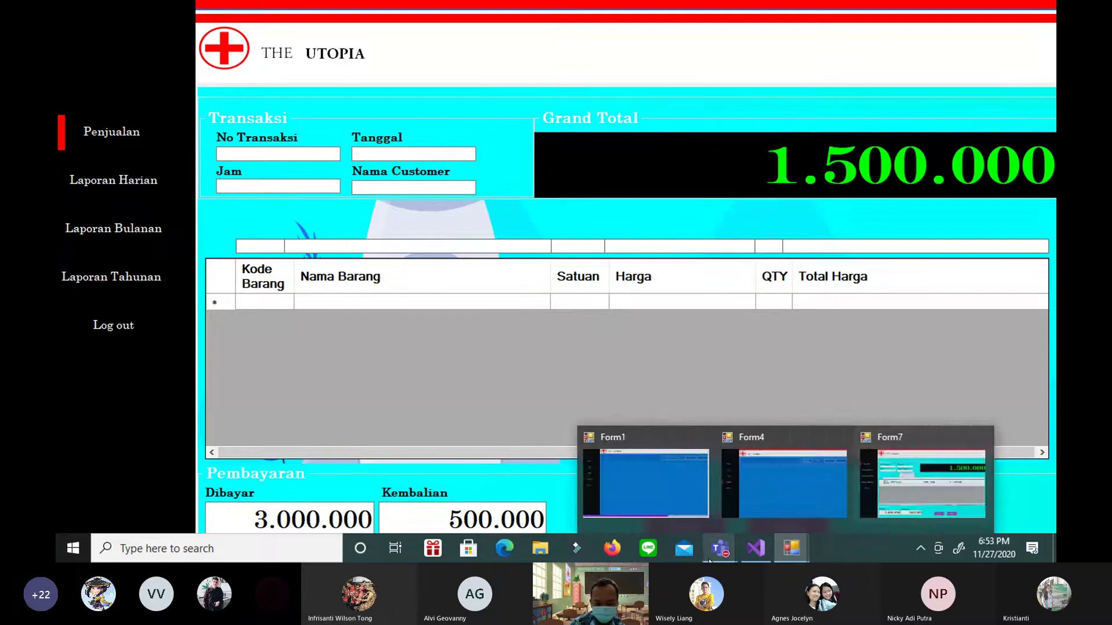
mouse_move(722, 547)
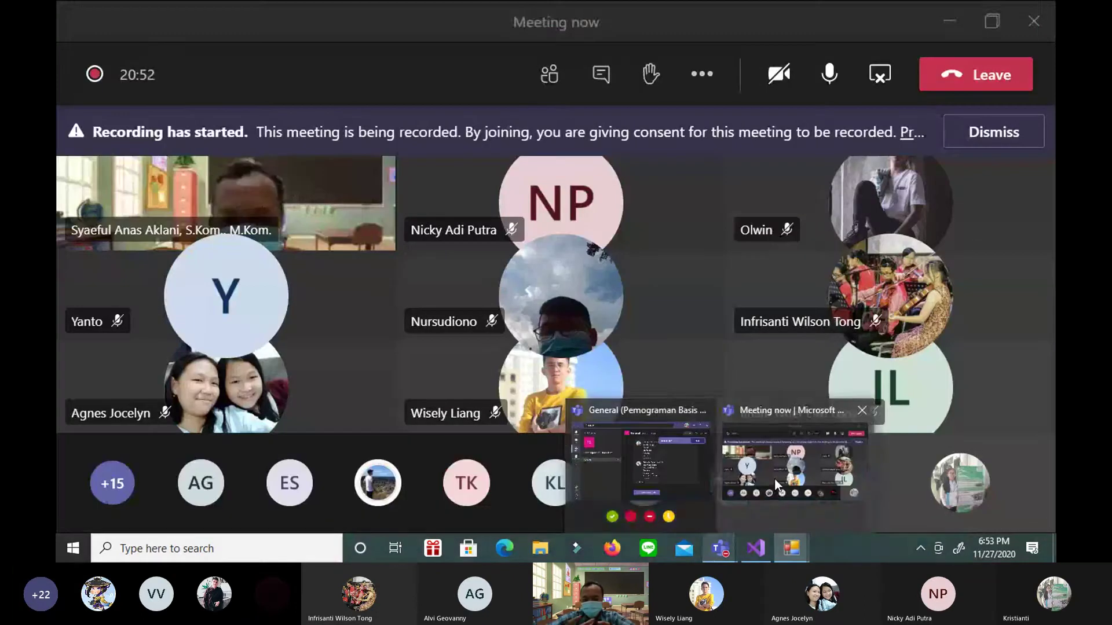
click(773, 479)
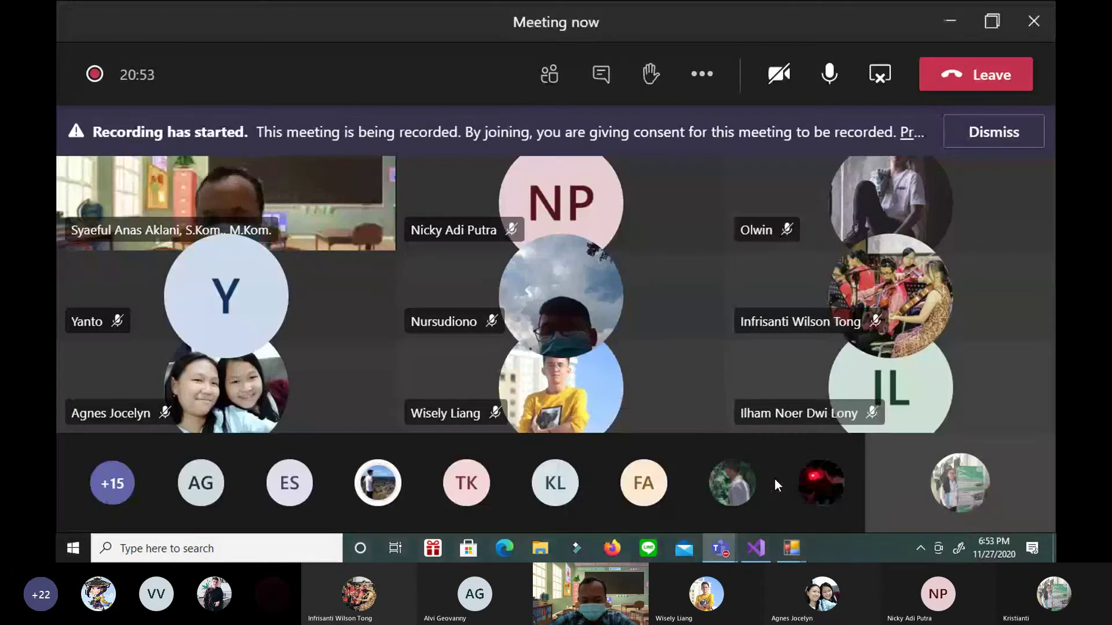